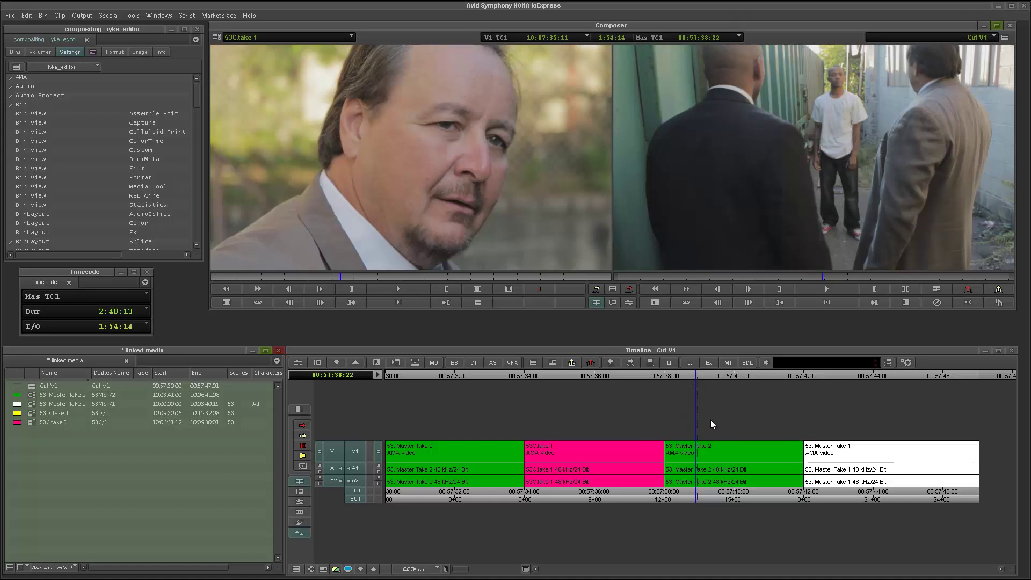
Park Cut V1 at 00:57:40:15 inside the second Master Take 2 shot, after playing from the 00:57:38:00 cut
left_click(668, 376)
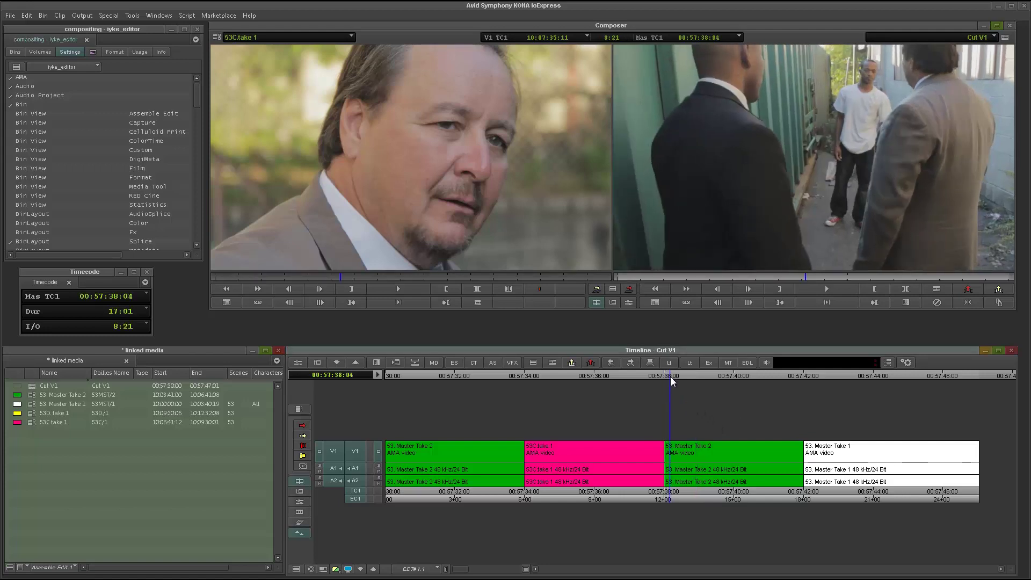
left_click(665, 375)
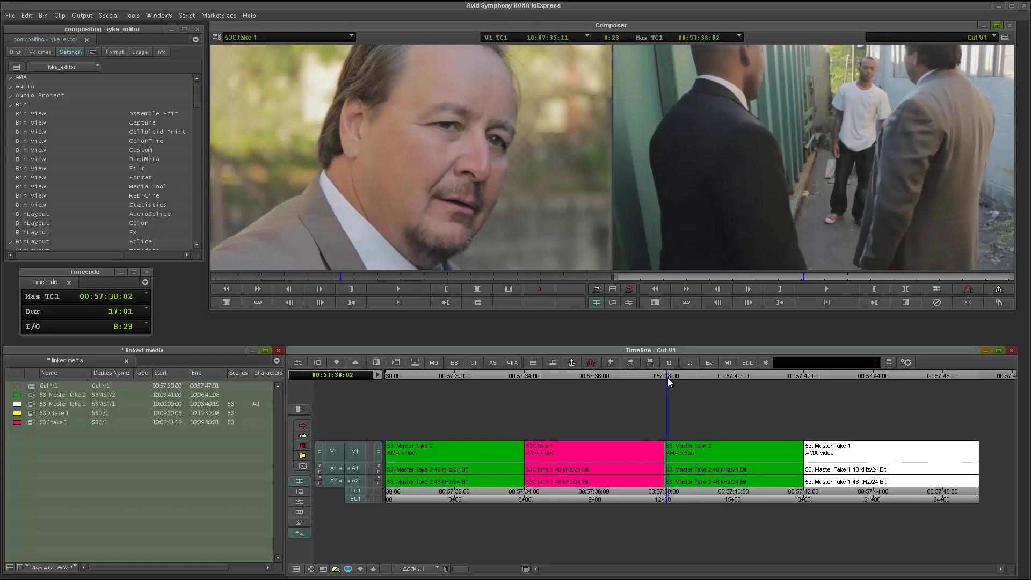
key("space")
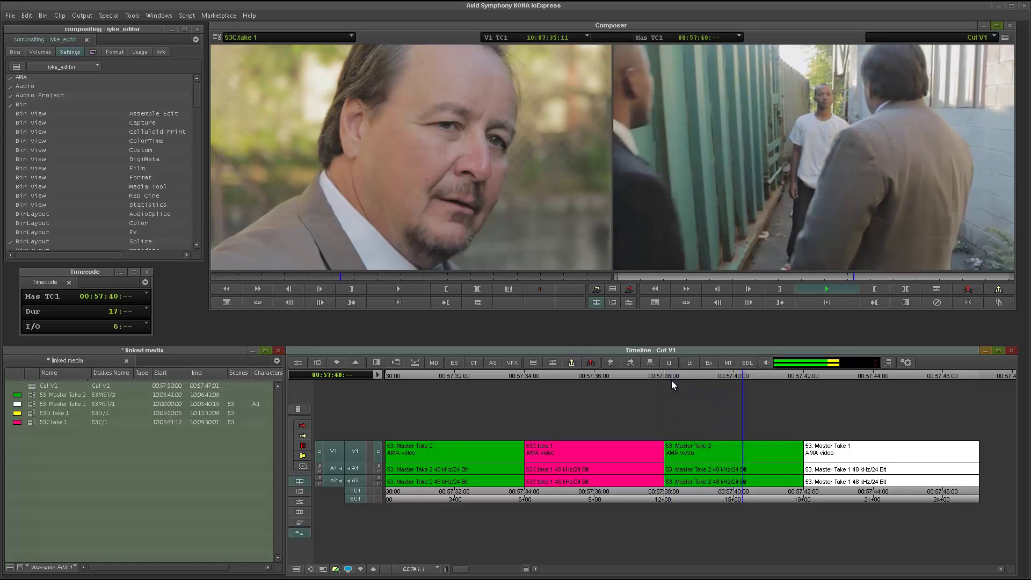
key("space")
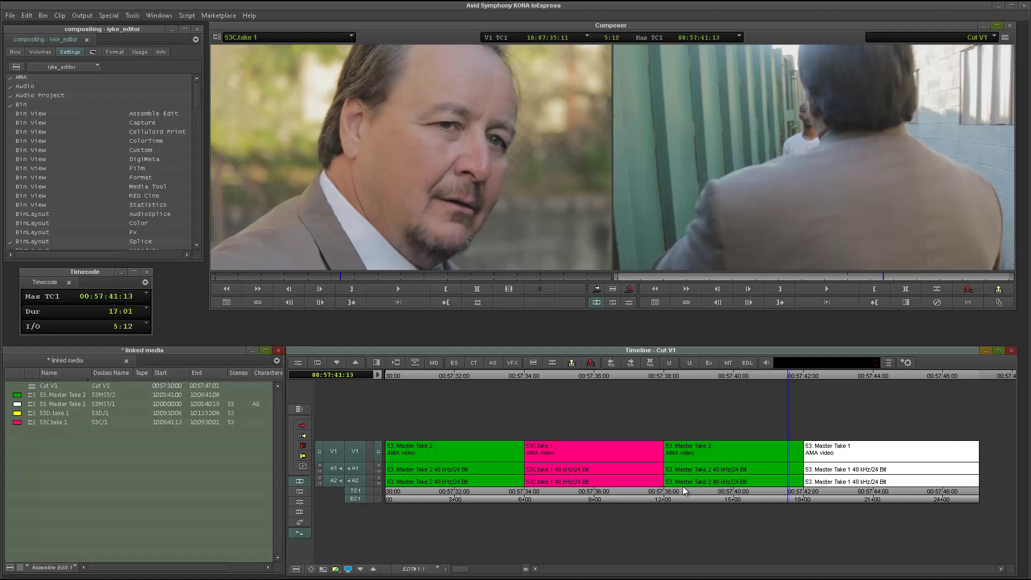
left_click_drag(675, 489, 723, 490)
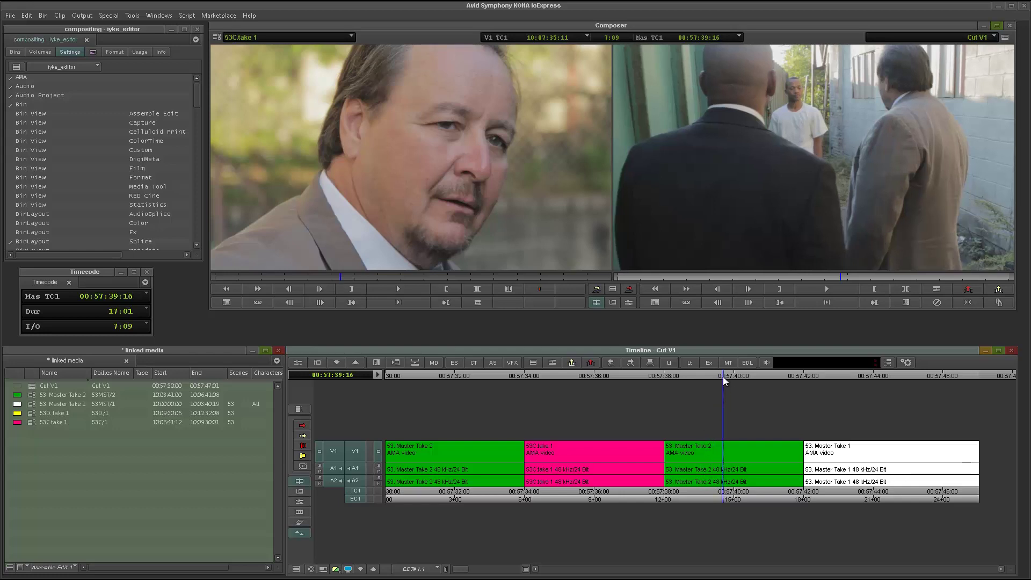
left_click_drag(722, 381, 758, 385)
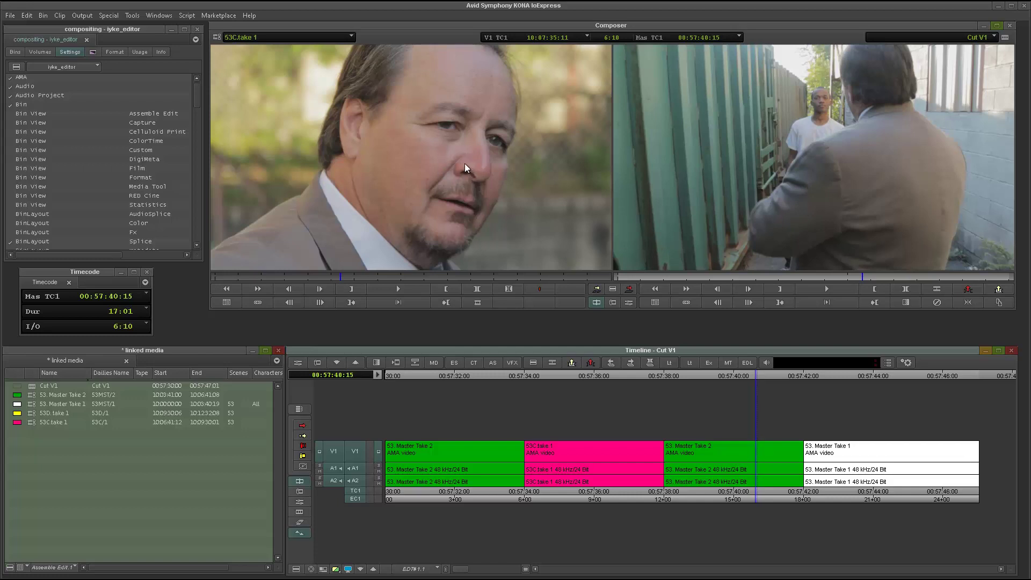
Cue 53C.take 1 to 10:07:29:16, where the actor begins speaking, and play it
left_click(432, 221)
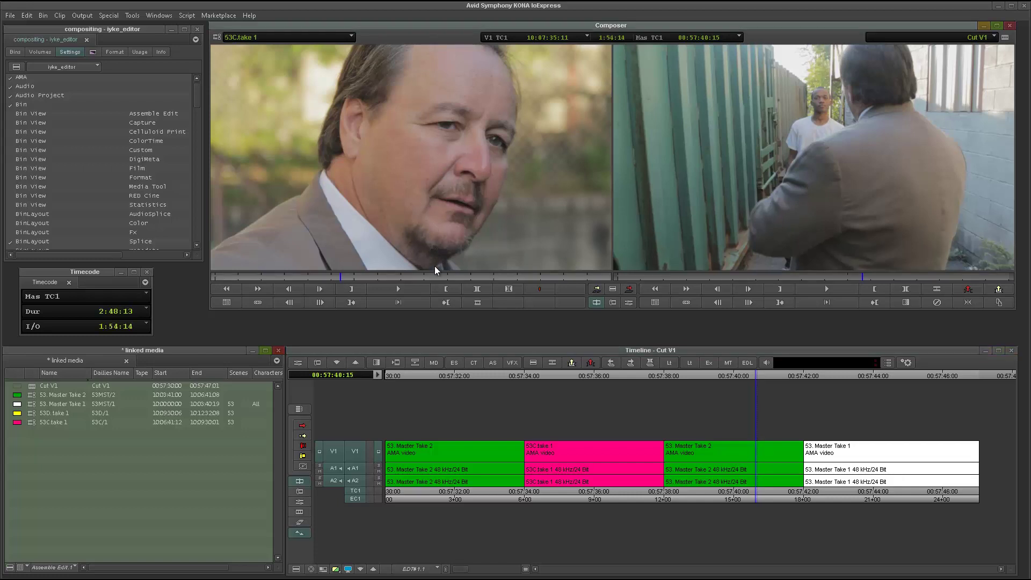
left_click(327, 277)
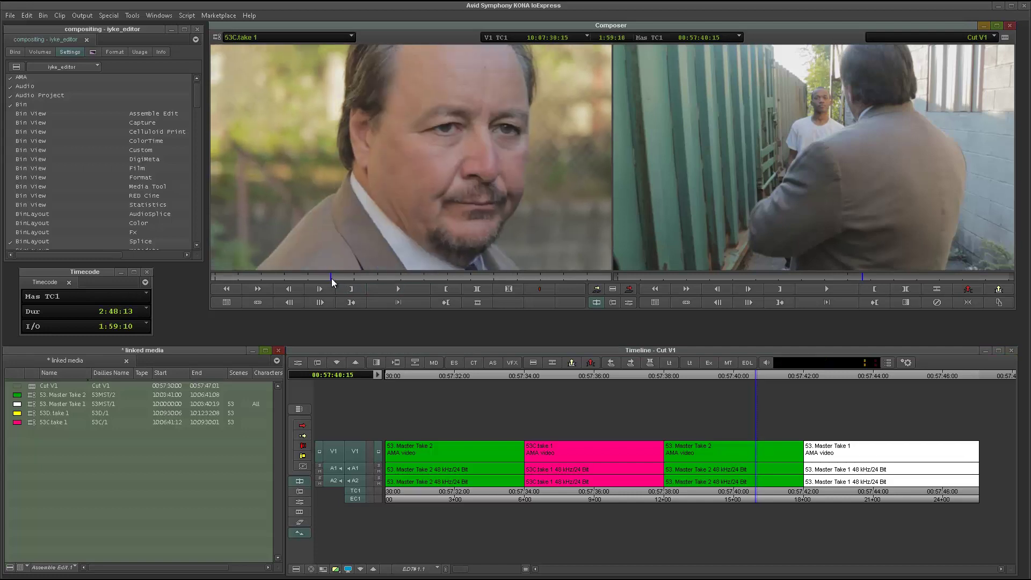
left_click_drag(324, 278, 324, 266)
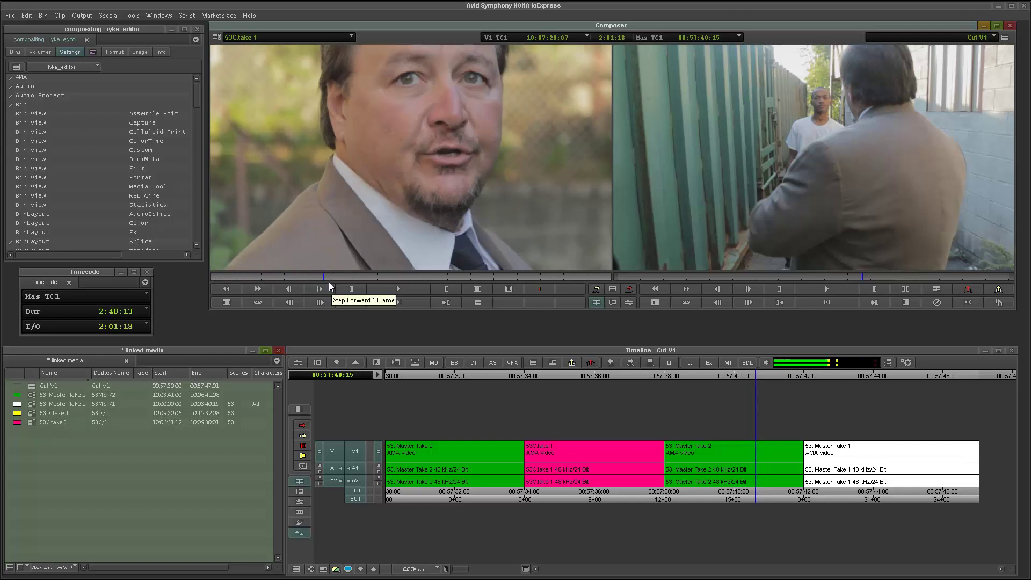
key("space")
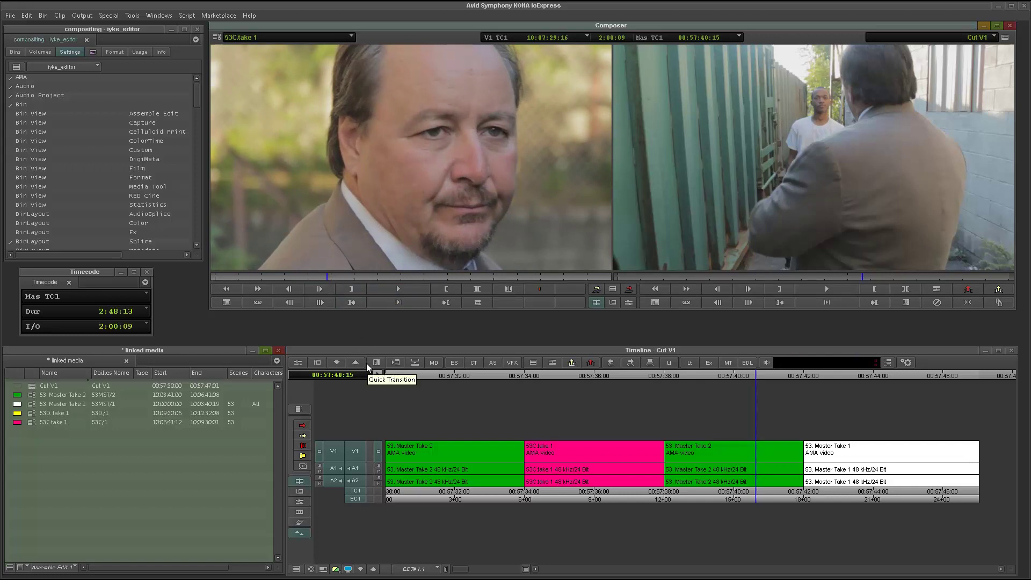
Check the 53C.take 1 waveform in the zoomed timeline and recue it to 10:07:27:21
left_click(475, 120)
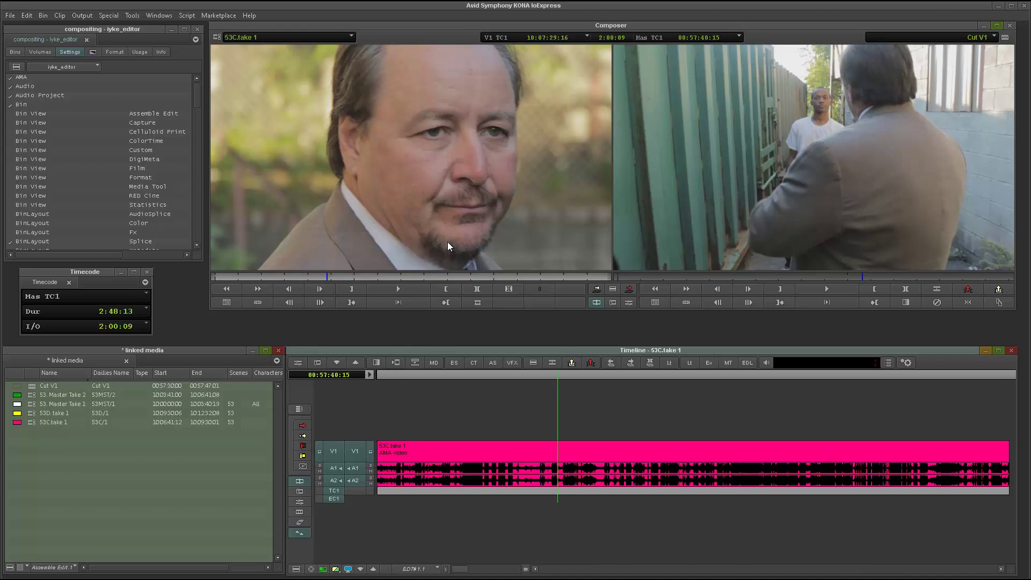
key("ctrl+bracketright")
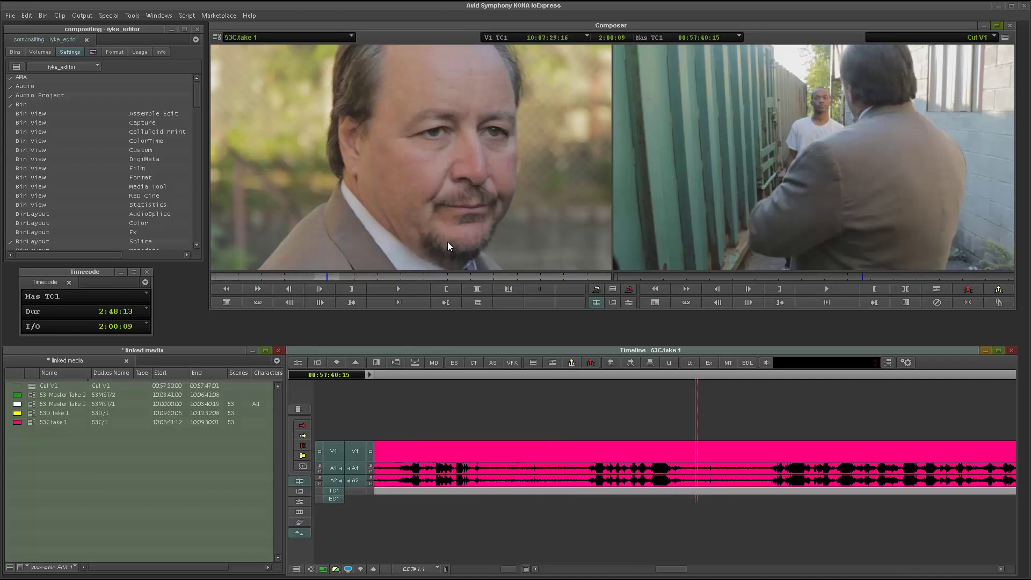
mouse_move(586, 377)
left_mouse_down()
mouse_move(569, 376)
mouse_move(588, 372)
left_mouse_up()
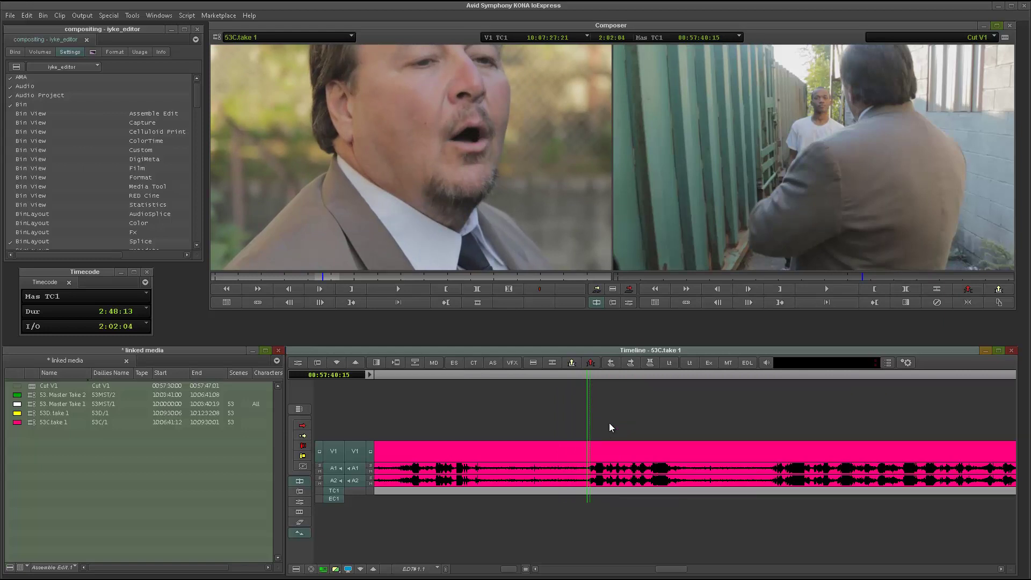
key("Escape")
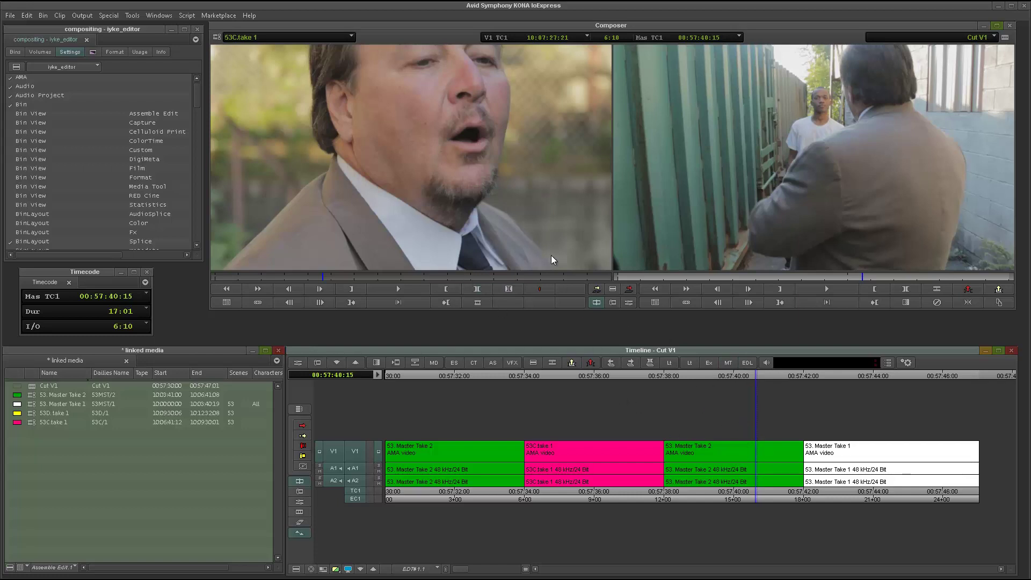
Frame-step the 53C.take 1 source to 10:07:27:19 and bring up the Command Palette
left_click(542, 171)
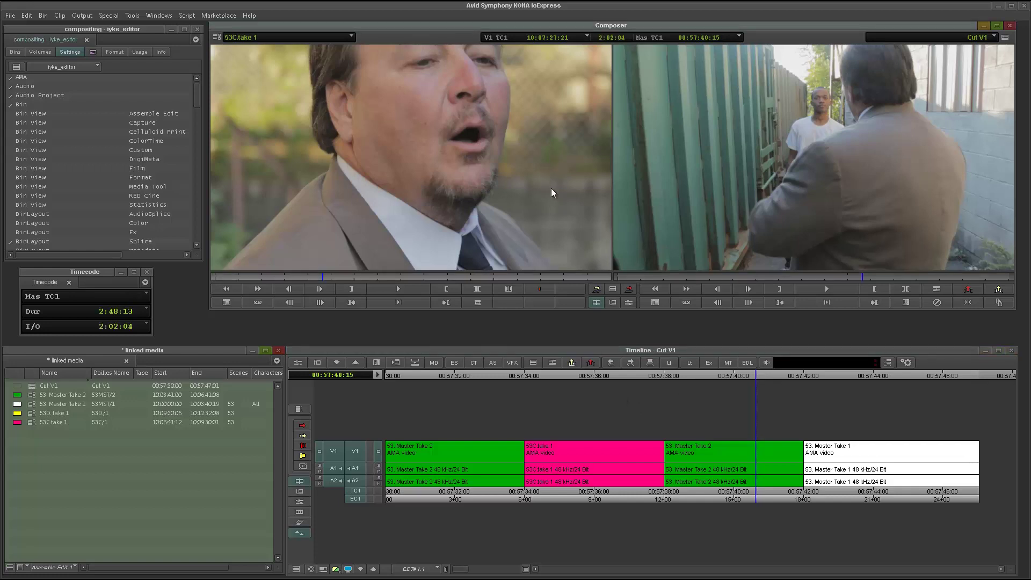
key("Left")
key("Left")
key("Left")
key("Left")
key("Left")
key("Left")
key("Right")
key("Right")
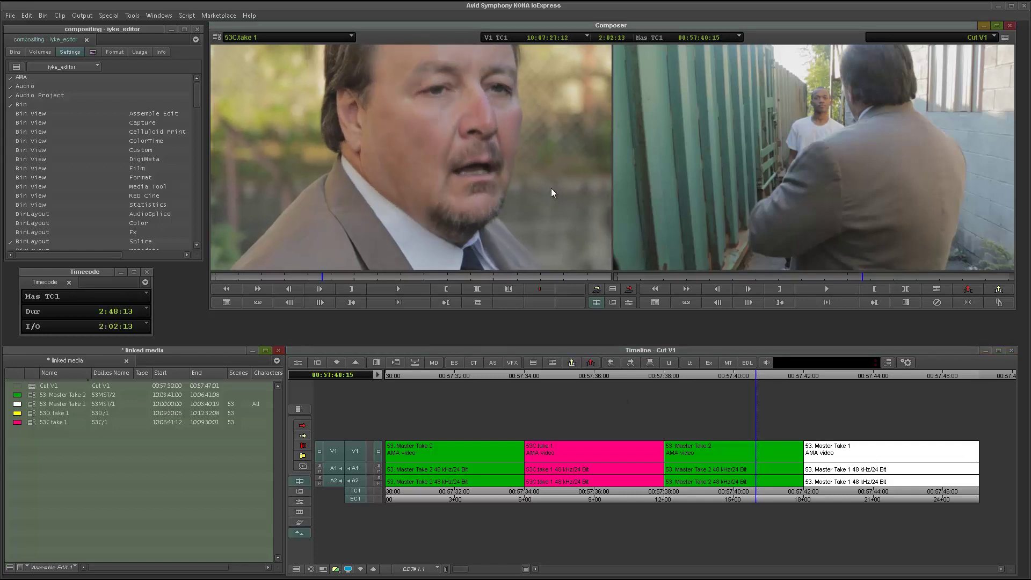
key("Right")
key("Right")
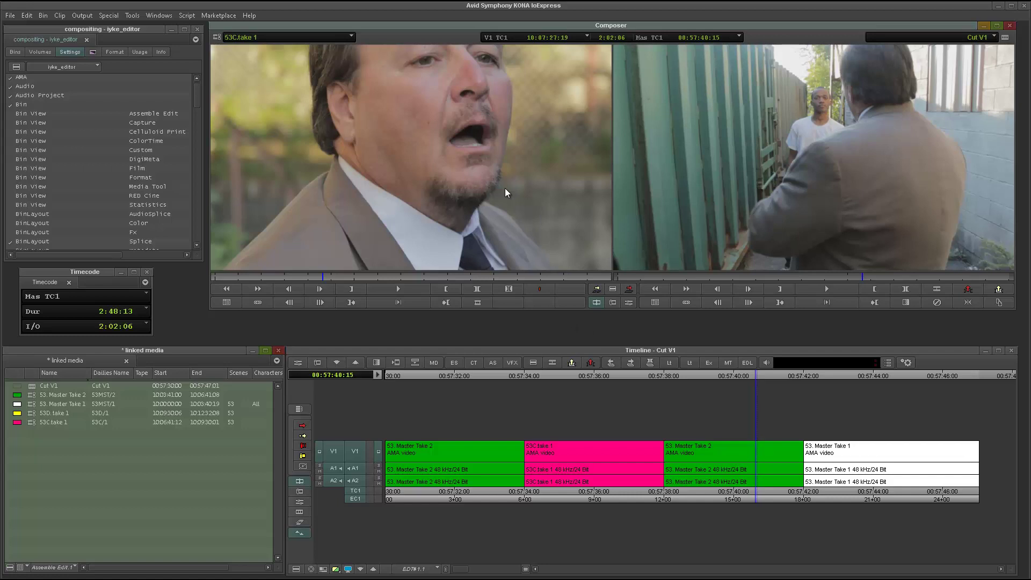
key("ctrl+3")
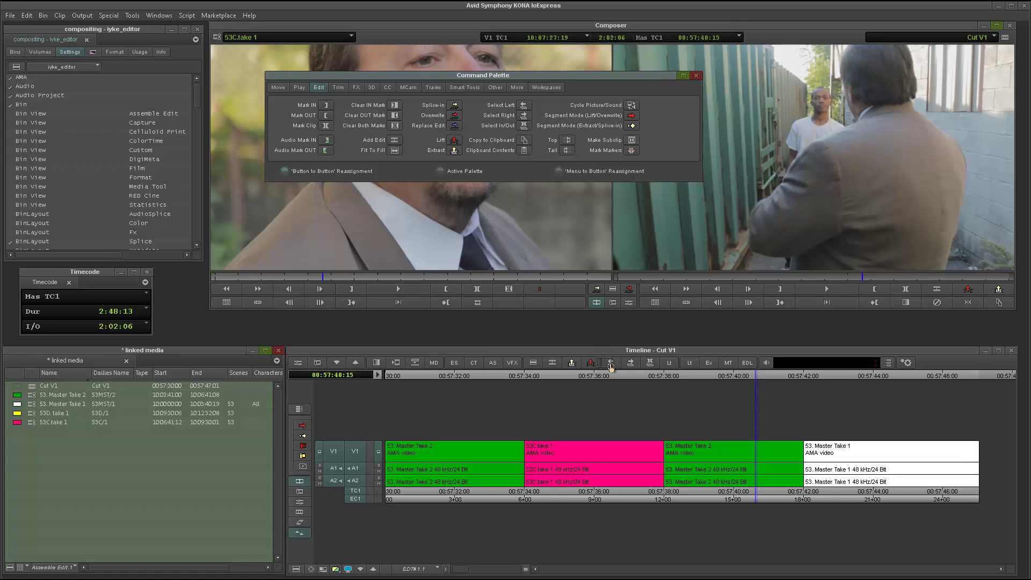
Map Replace Edit onto a timeline toolbar button and close the Command Palette
left_click_drag(597, 368, 591, 366)
left_click(696, 76)
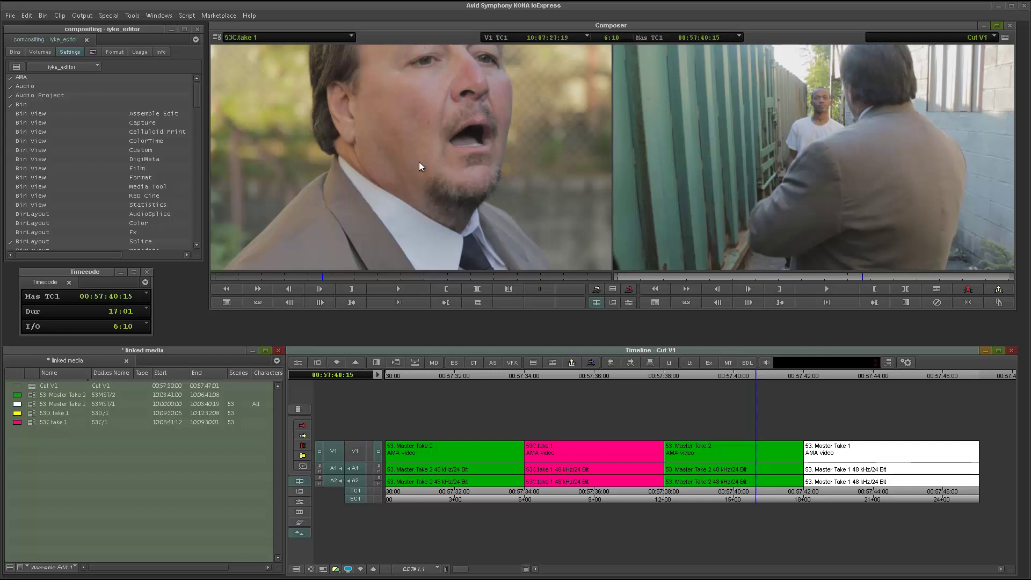
Replace A1/A2 under the second Master Take 2 shot with 53C.take 1 audio and review the split edit
left_click(592, 363)
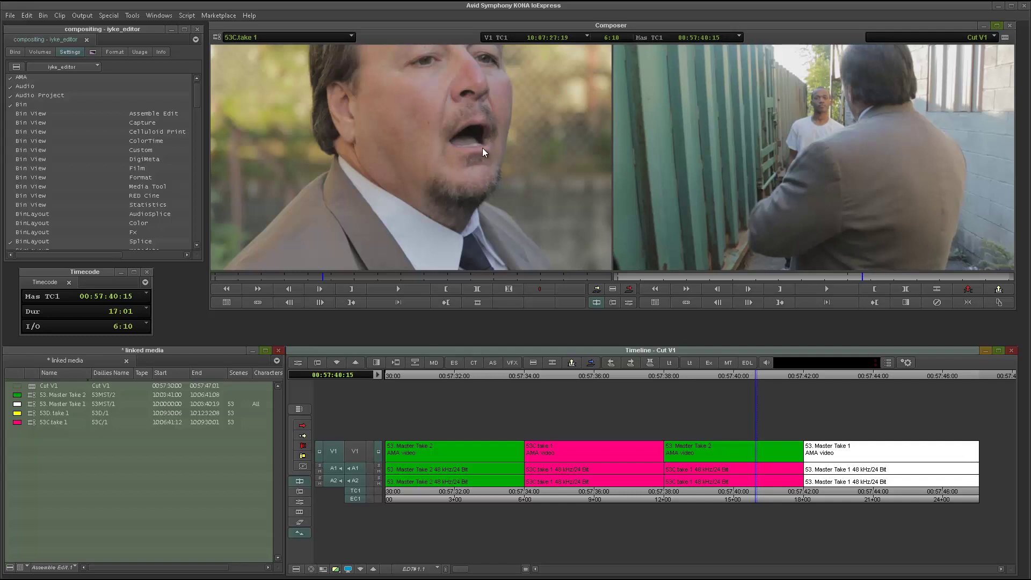
key("6")
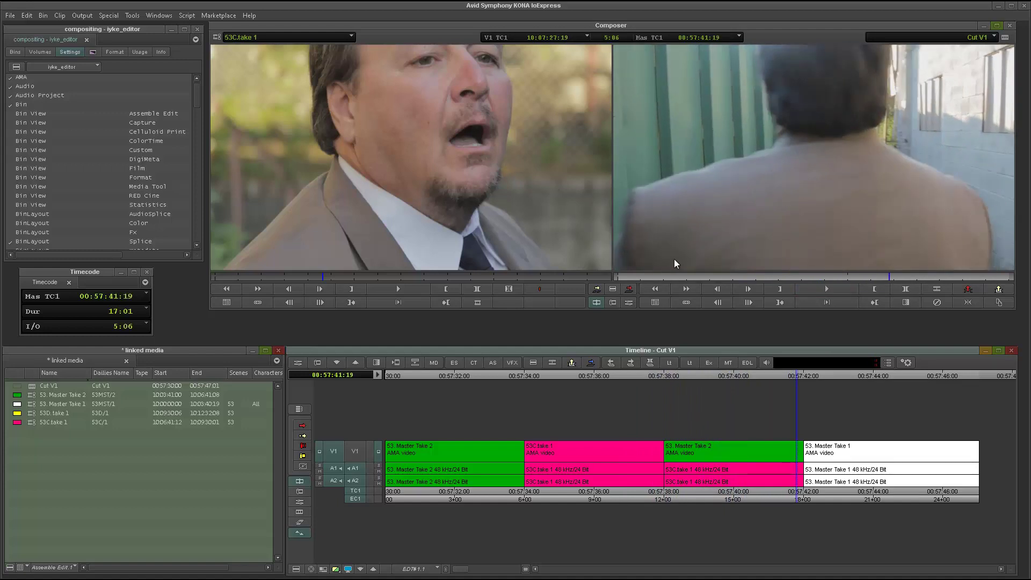
left_click_drag(796, 497, 736, 496)
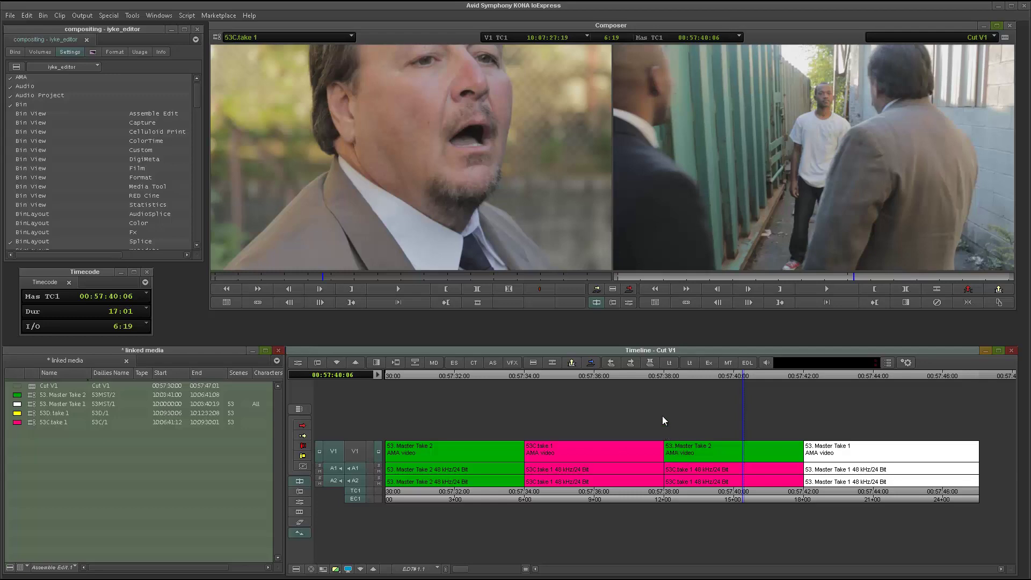